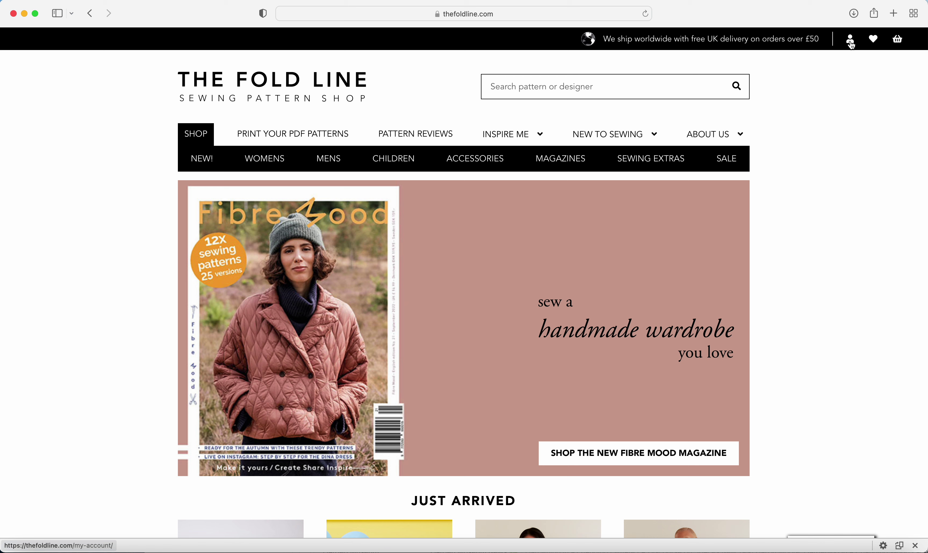
# Step: Go from the account page to 'Pattern library and wishlist' to see the Birthday outfit and Spring wardrobe ideas lists
pyautogui.click(850, 41)
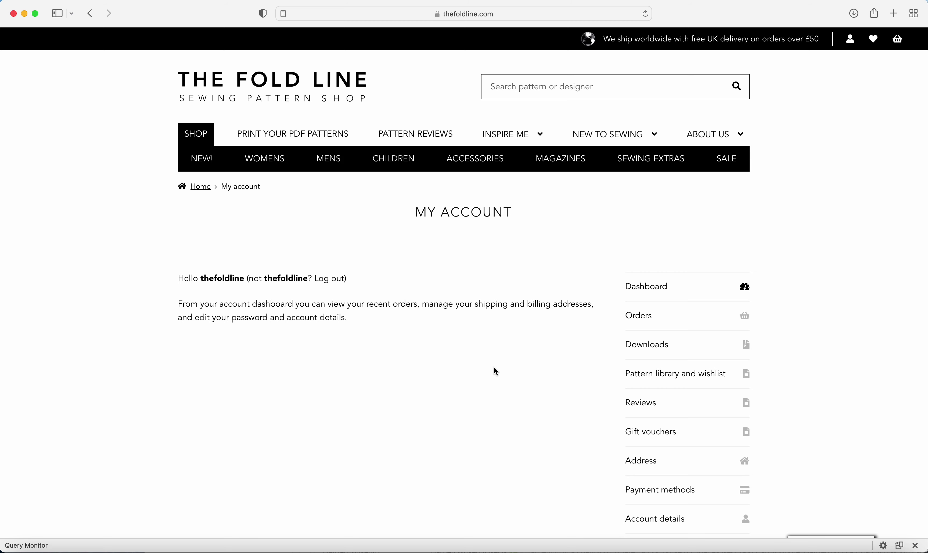
pyautogui.scroll(-3, 549, 373)
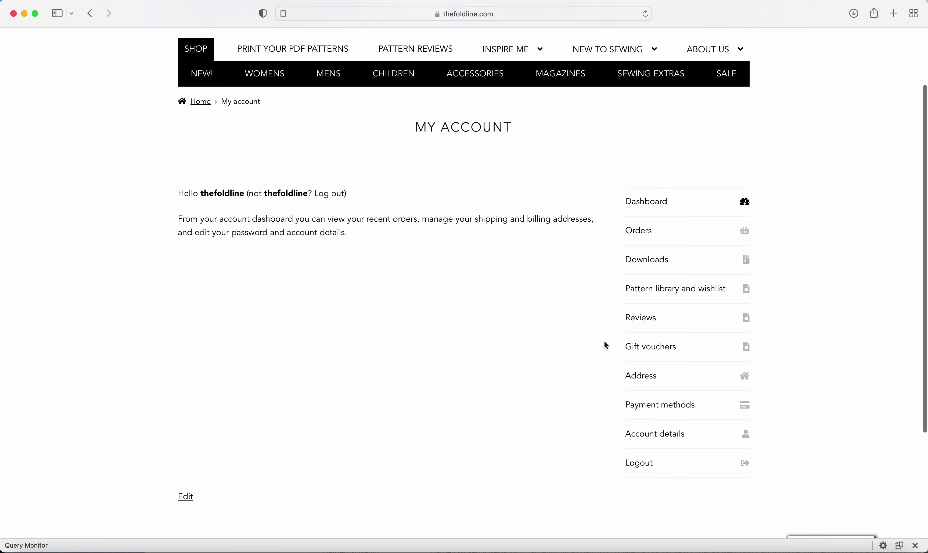
pyautogui.click(672, 290)
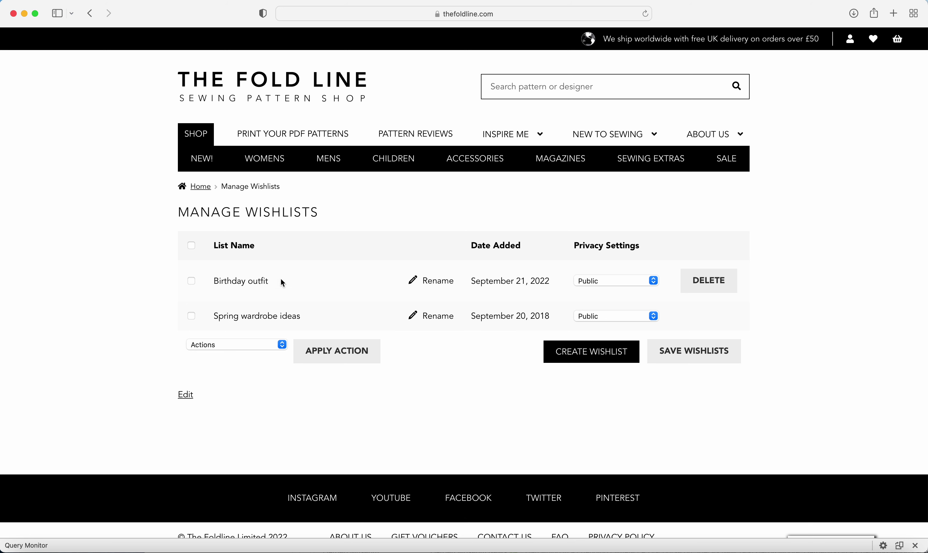
# Step: Open the Birthday outfit wishlist and browse its three jumpsuit patterns (£21.00, £18.00, £14.50)
pyautogui.click(237, 287)
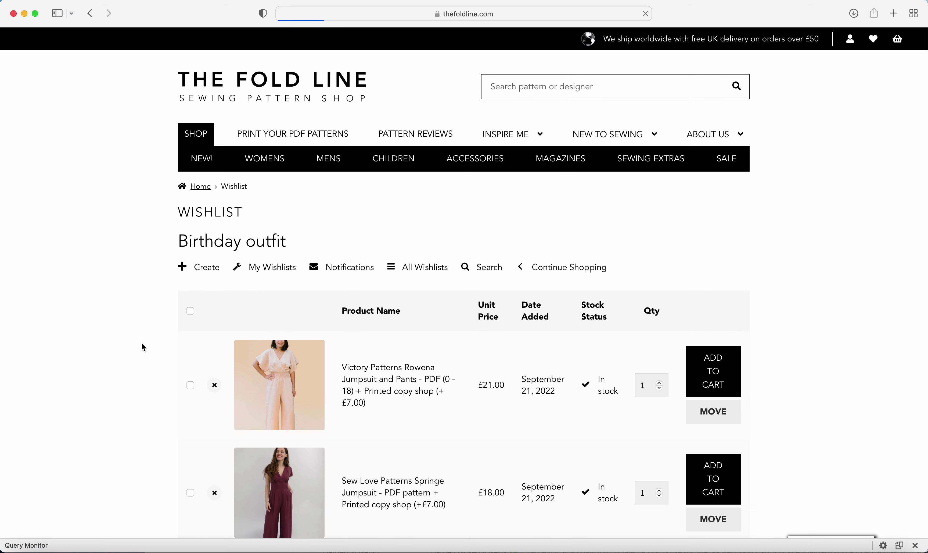
pyautogui.scroll(-1, 143, 345)
pyautogui.scroll(-5, 143, 346)
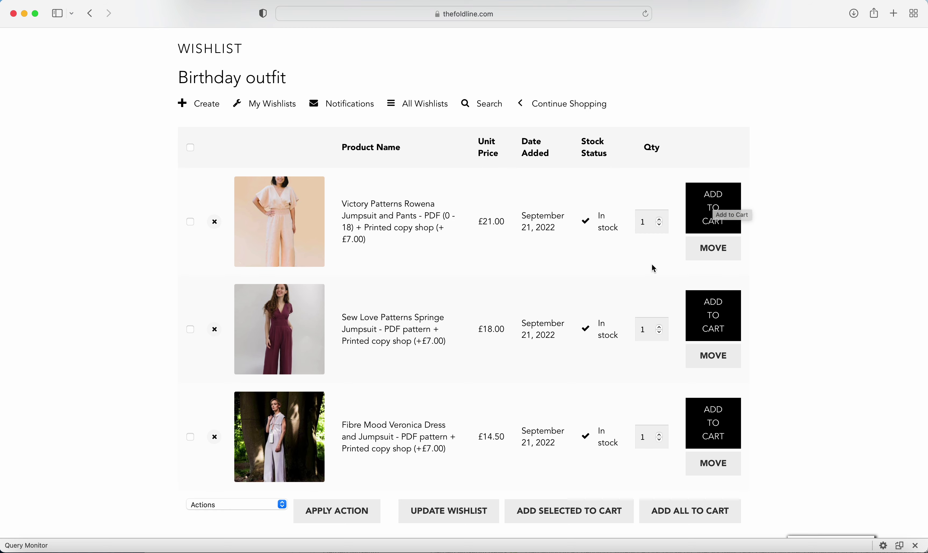
pyautogui.scroll(1, 543, 302)
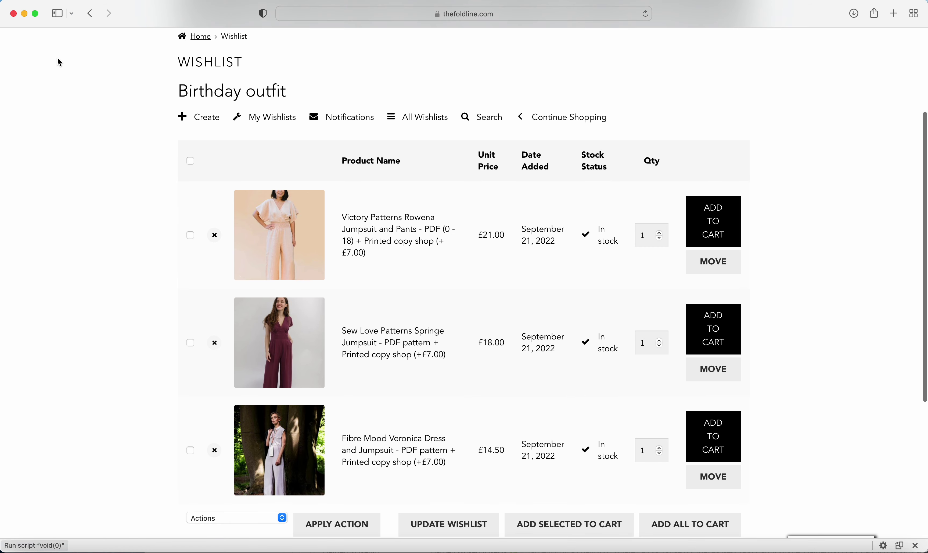
# Step: Create a public wishlist named 'Festive present ideas' and dismiss the confirmation
pyautogui.click(90, 13)
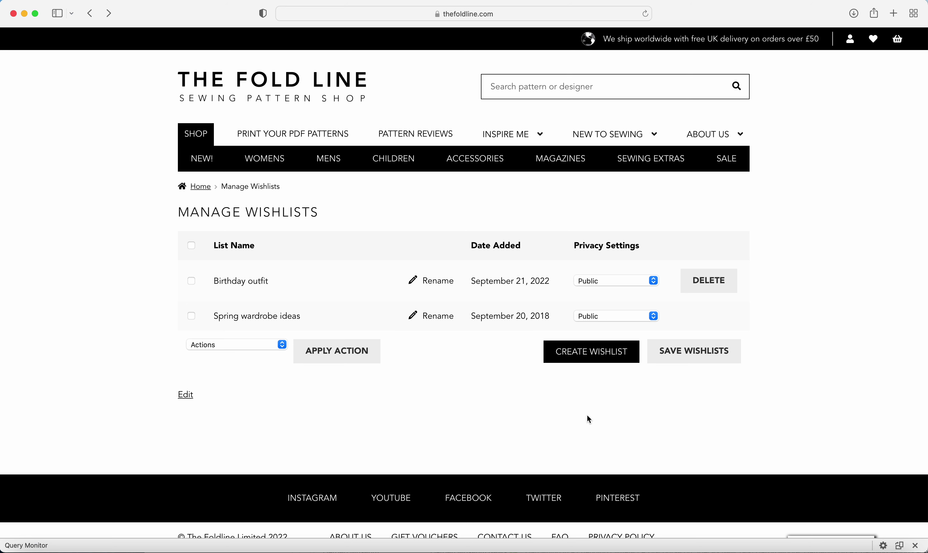
pyautogui.click(585, 356)
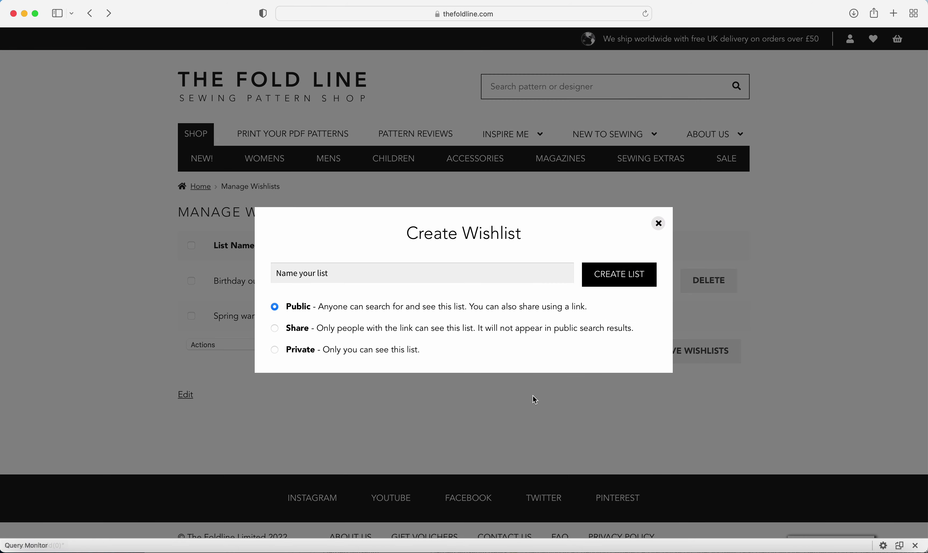
pyautogui.click(287, 273)
pyautogui.write('Festive prse')
pyautogui.press('BackSpace')
pyautogui.press('BackSpace')
pyautogui.write('esent ideas')
pyautogui.click(631, 282)
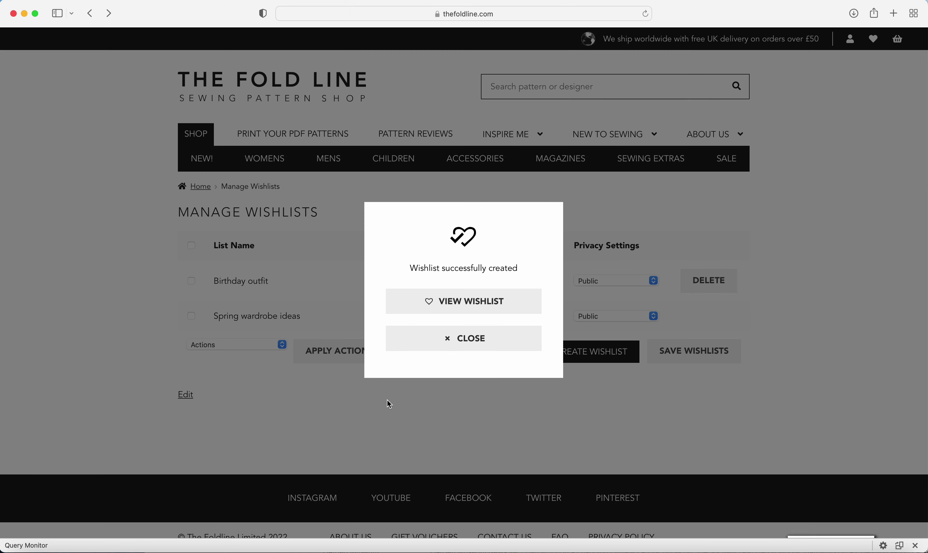
pyautogui.click(467, 346)
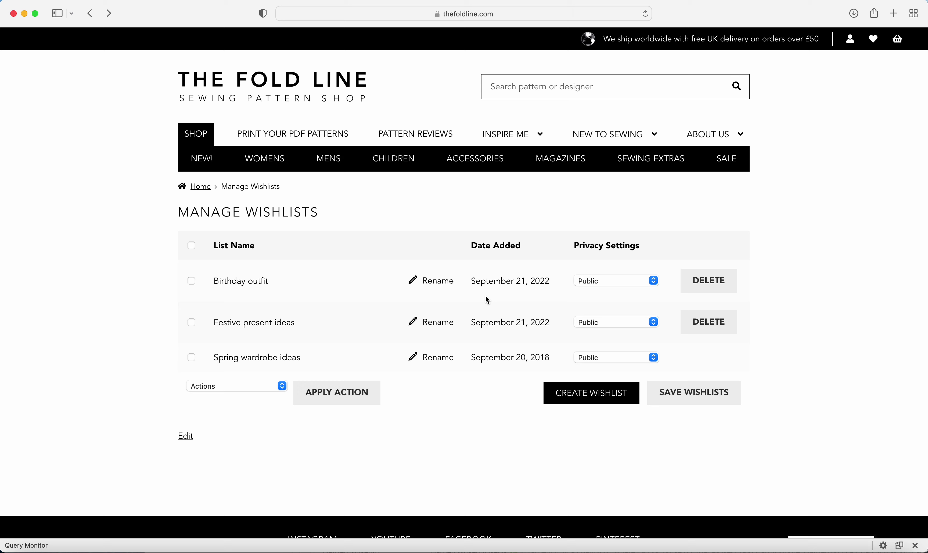
# Step: Search the shop for 'zadie jumpsuit' and open the Paper Theory Zadie Jumpsuit product page
pyautogui.click(507, 82)
pyautogui.write('zad')
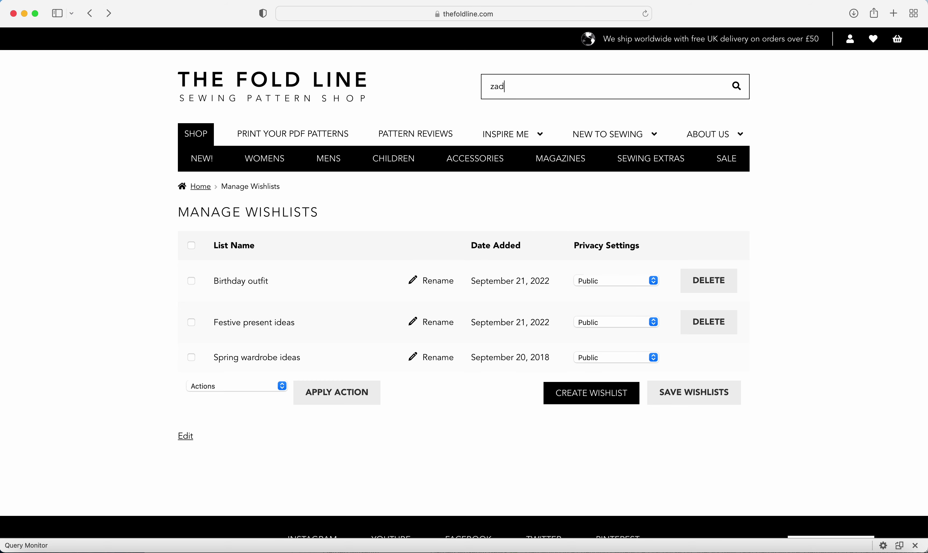
pyautogui.write('ie jumpsuit')
pyautogui.press('Return')
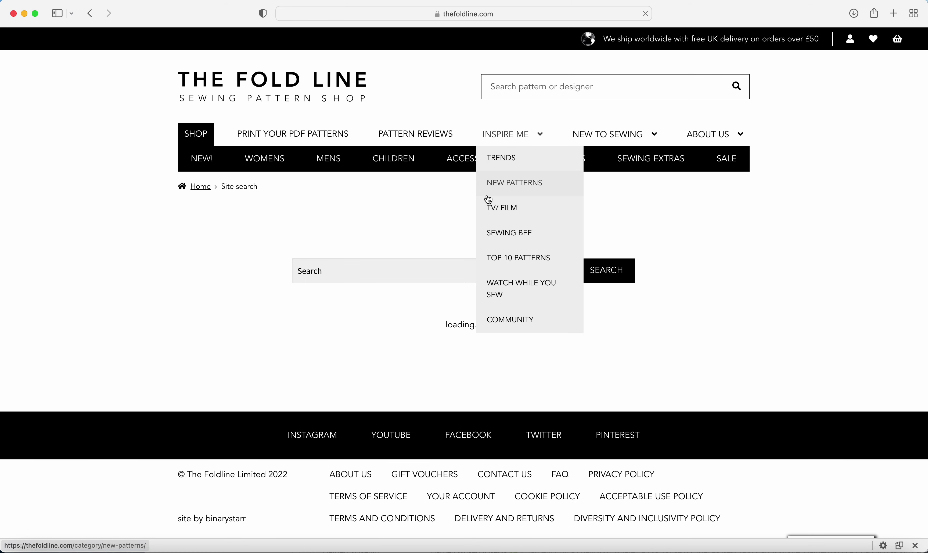
pyautogui.scroll(-6, 240, 304)
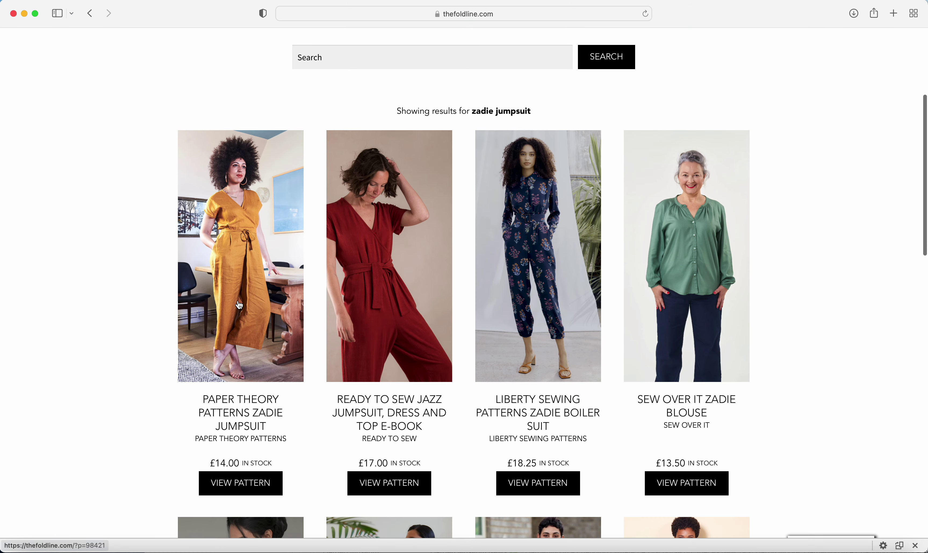
pyautogui.click(240, 305)
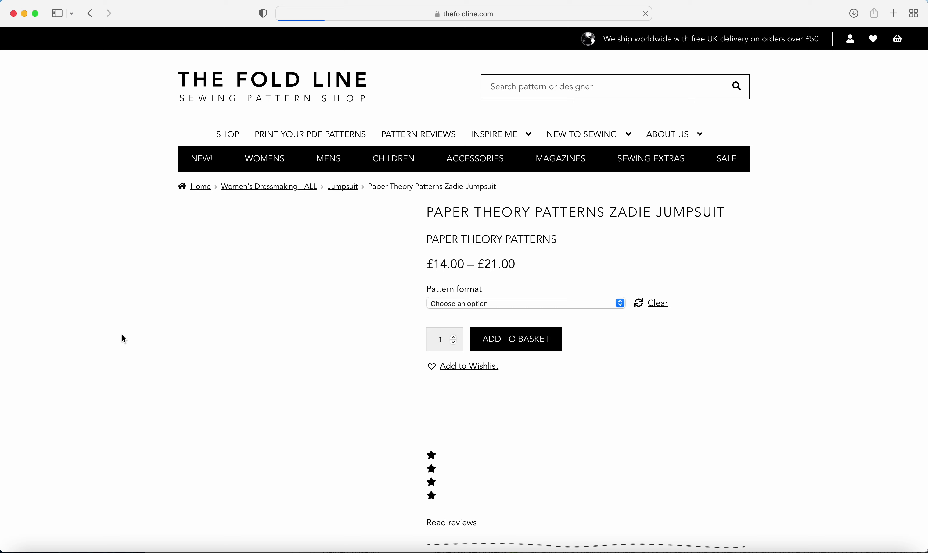
# Step: Choose the PAPER pattern format and add it to the Festive present ideas wishlist
pyautogui.scroll(-2, 649, 410)
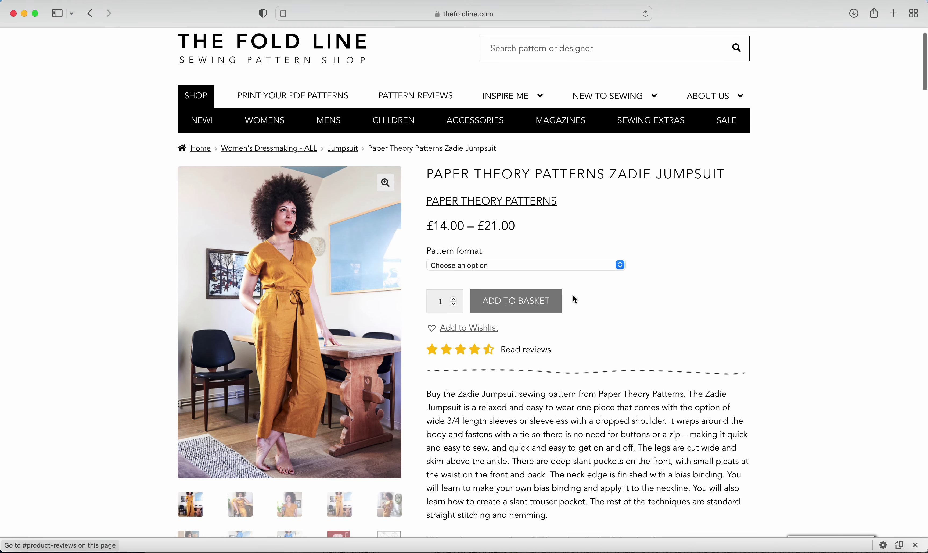
pyautogui.click(573, 266)
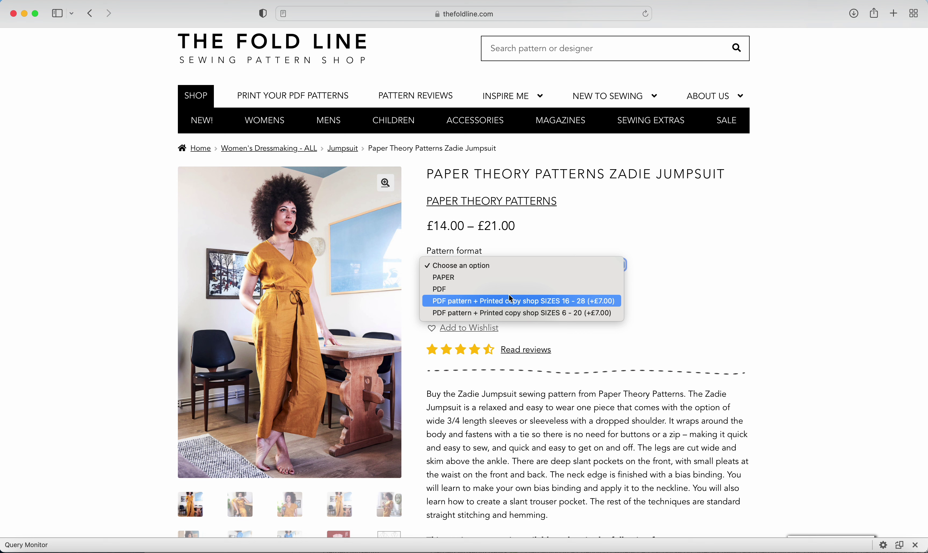
pyautogui.click(457, 279)
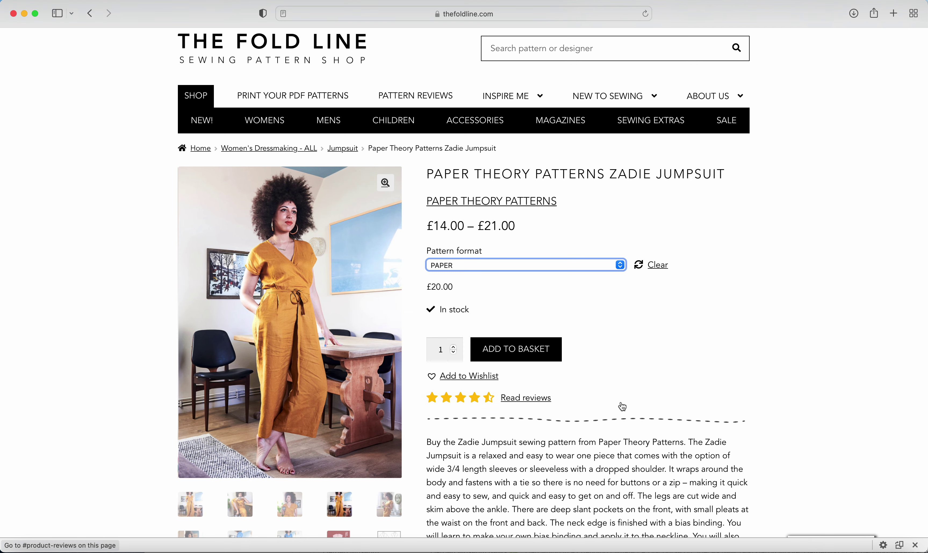
pyautogui.scroll(-2, 623, 406)
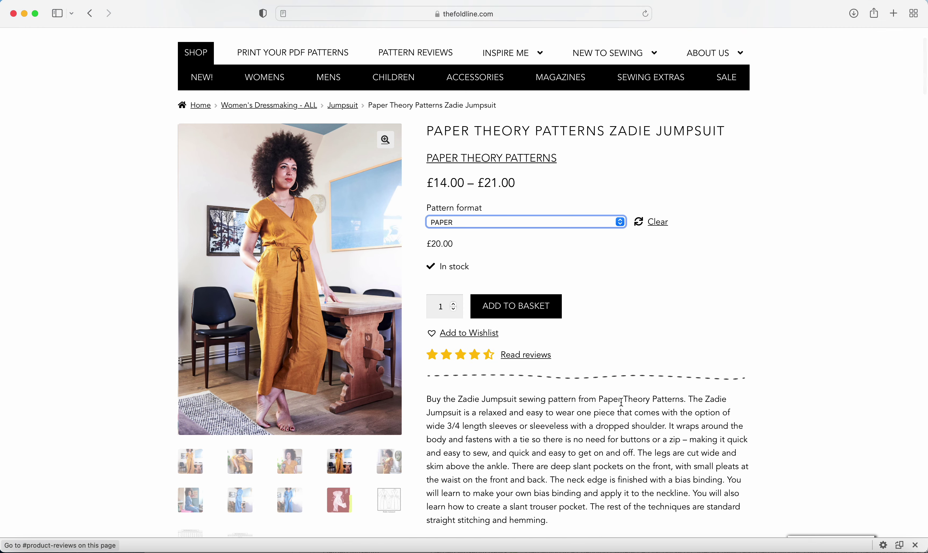
pyautogui.click(465, 334)
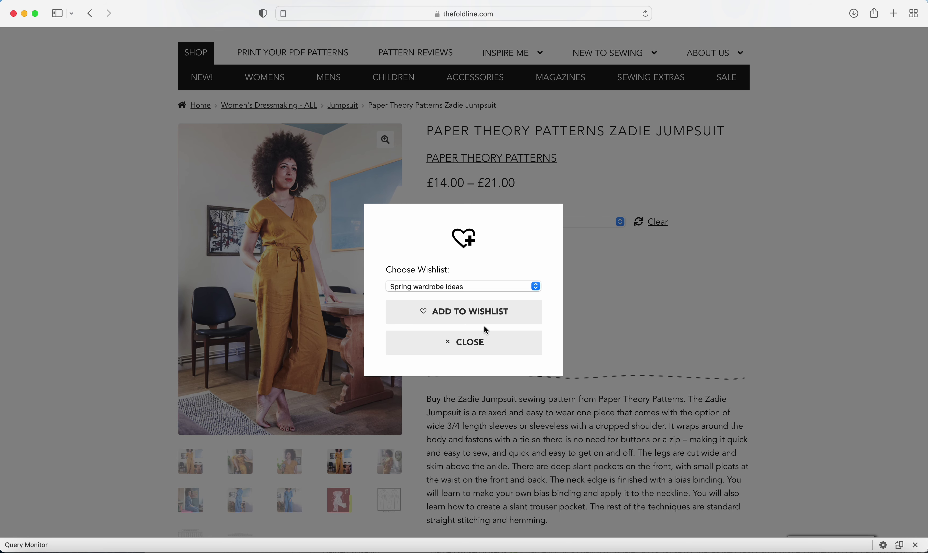
pyautogui.click(433, 288)
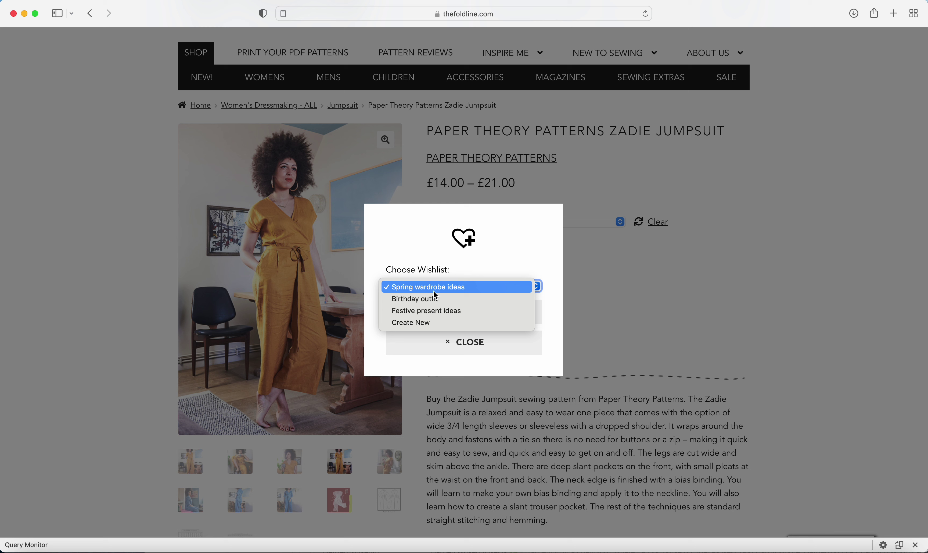
pyautogui.click(457, 311)
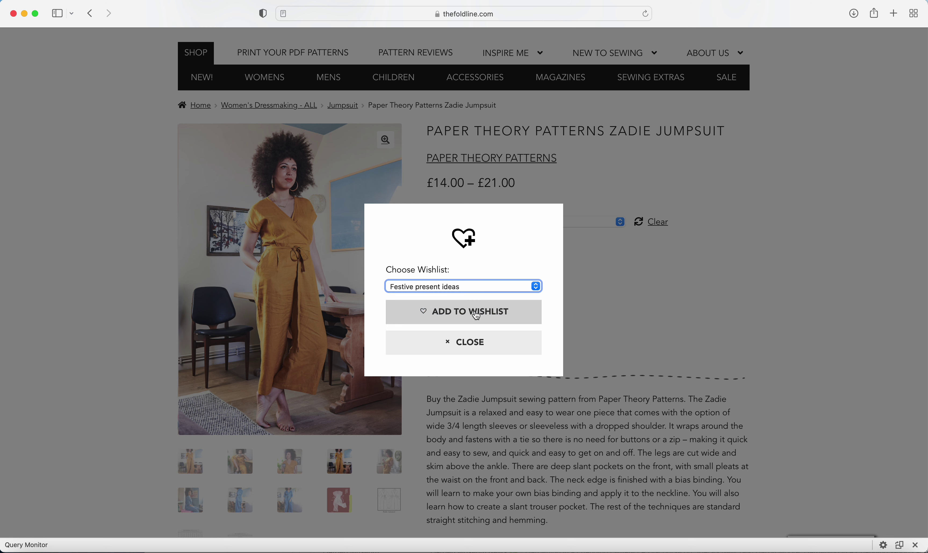
pyautogui.click(467, 313)
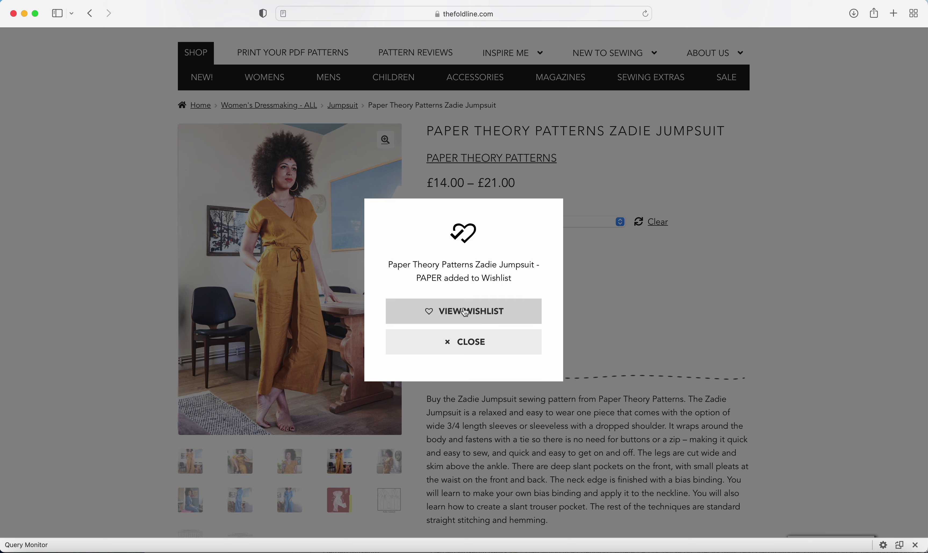
pyautogui.click(474, 316)
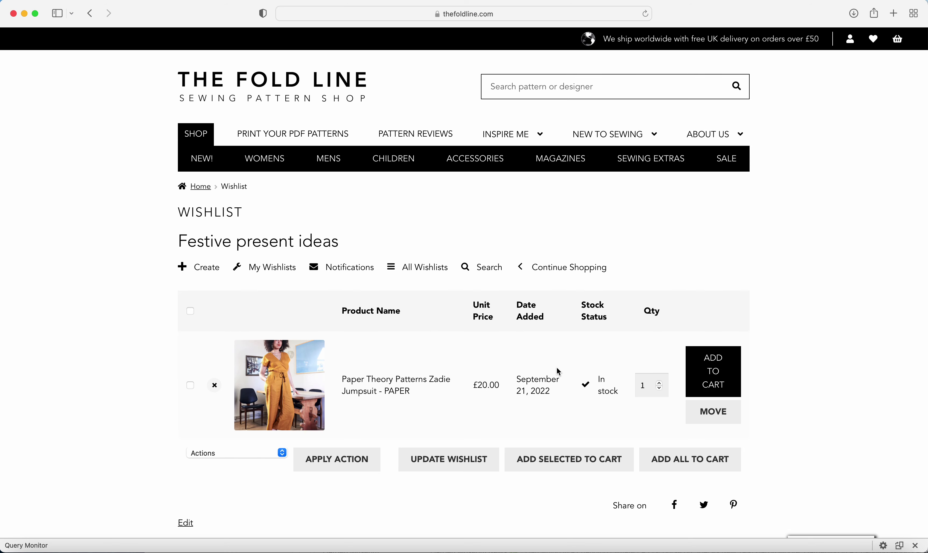
pyautogui.scroll(-2, 470, 341)
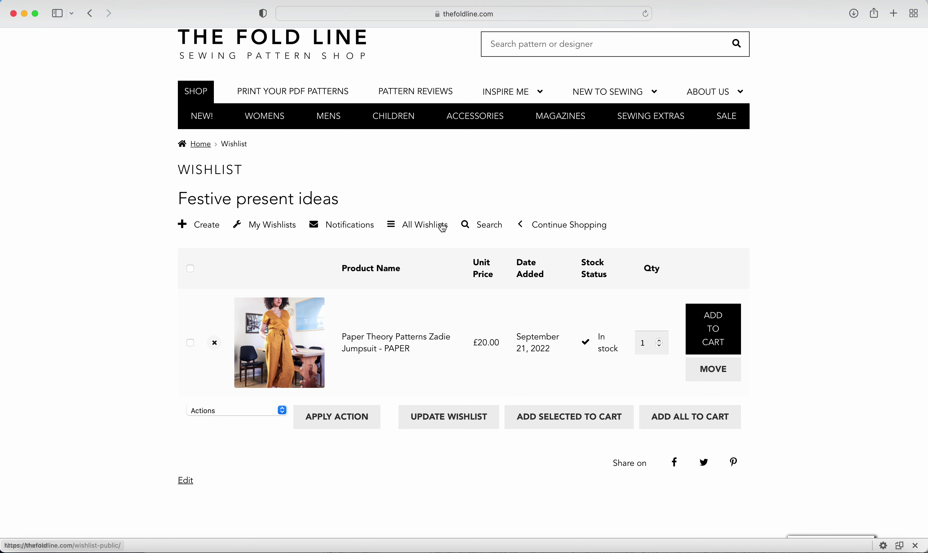
pyautogui.click(421, 227)
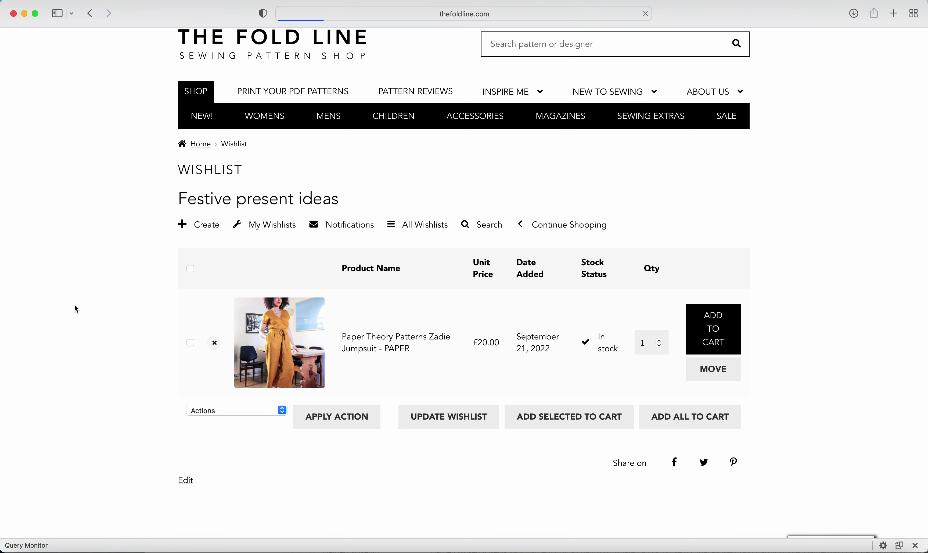
pyautogui.scroll(-1, 139, 365)
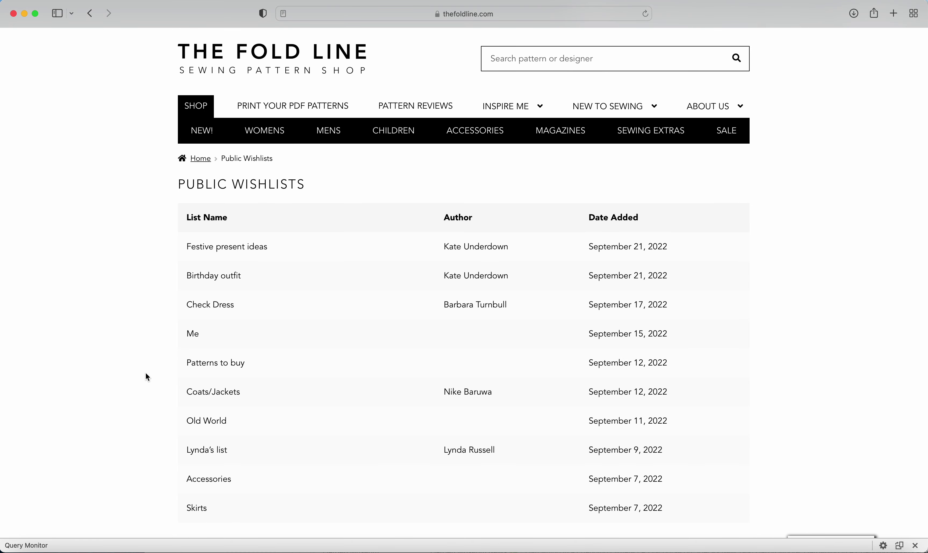
pyautogui.scroll(-5, 209, 235)
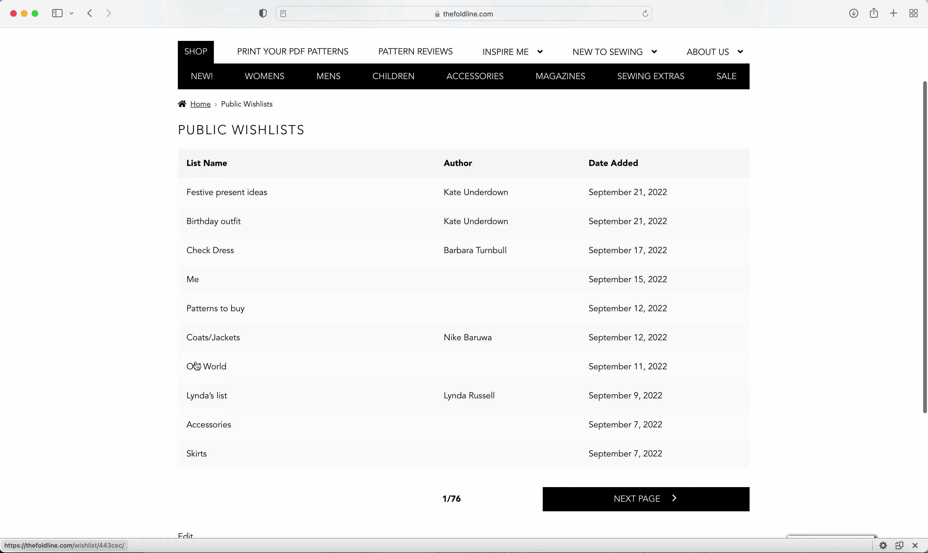
pyautogui.scroll(3, 213, 386)
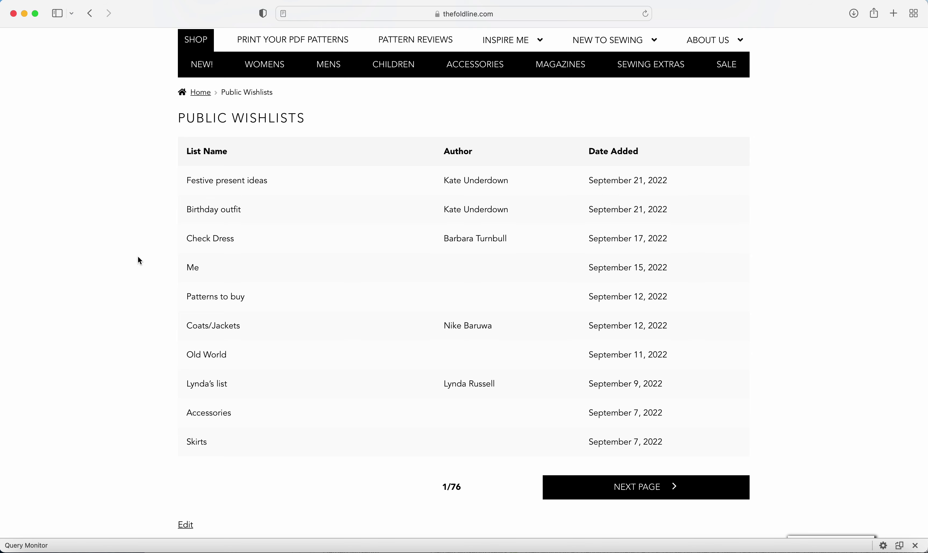
pyautogui.scroll(3, 140, 260)
pyautogui.click(90, 14)
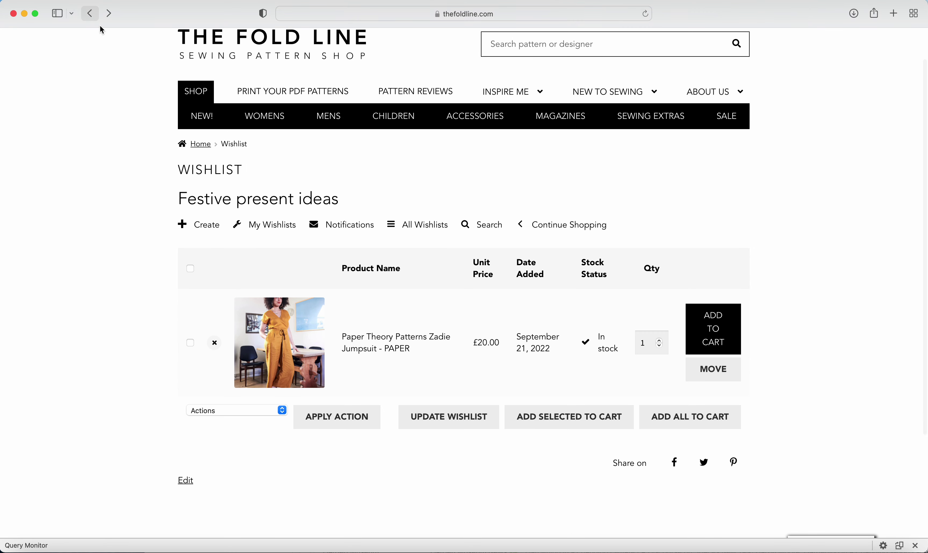
pyautogui.scroll(-1, 159, 298)
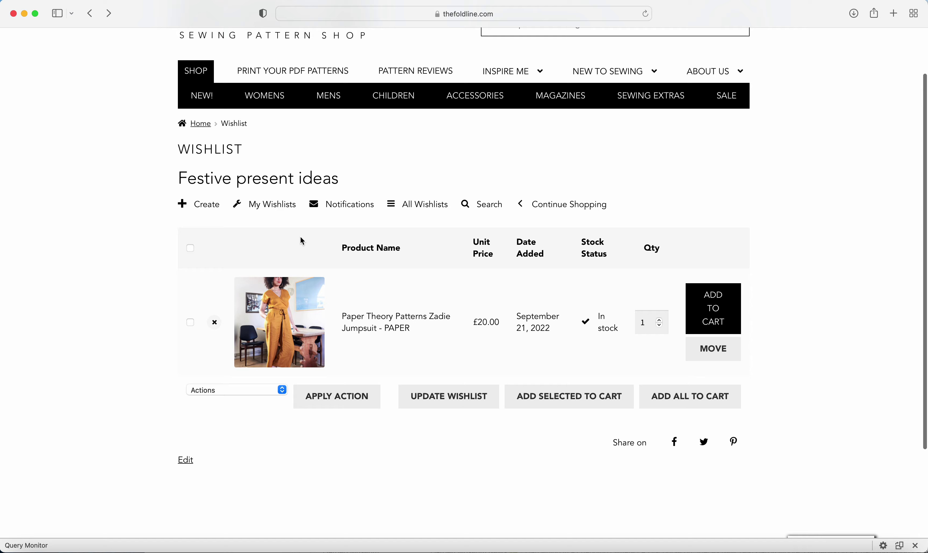
# Step: Turn on email notifications for 'Product stock status changed' on the wishlist
pyautogui.click(347, 208)
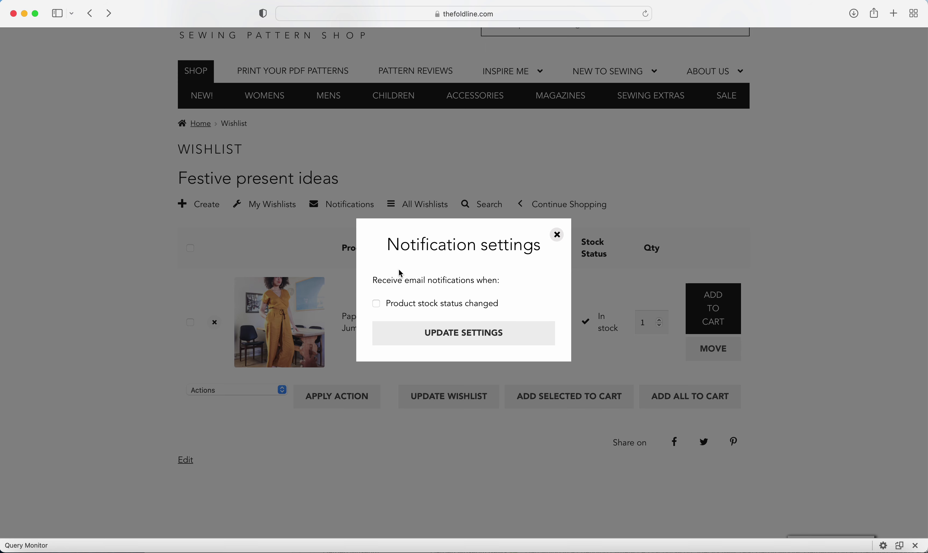
pyautogui.click(377, 304)
pyautogui.click(557, 235)
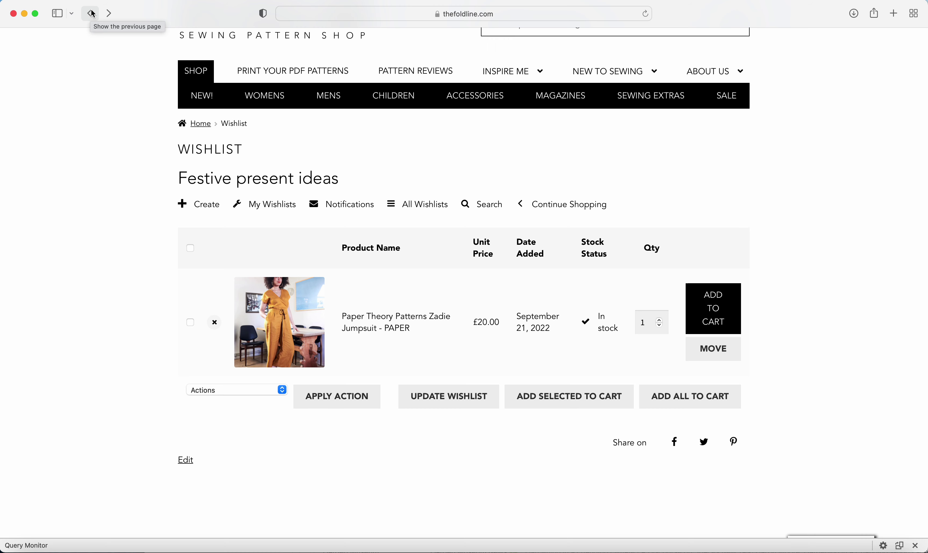
# Step: Step back to the Zadie Jumpsuit product page and dismiss the added-to-wishlist popup
pyautogui.click(477, 208)
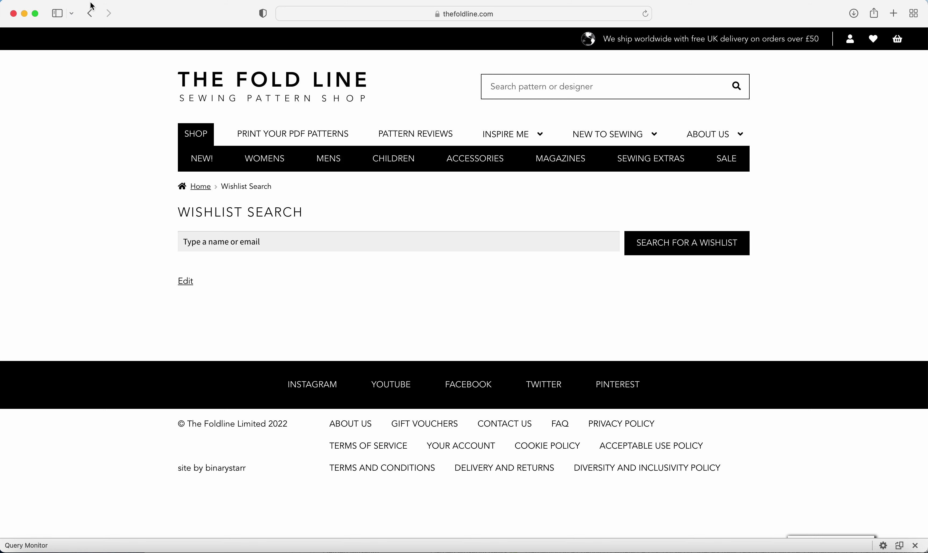
pyautogui.click(91, 14)
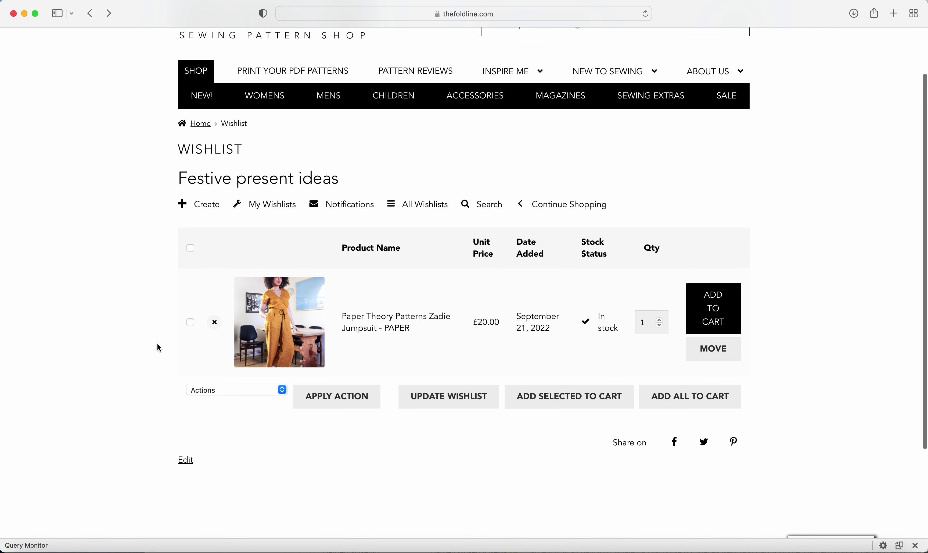
pyautogui.click(90, 13)
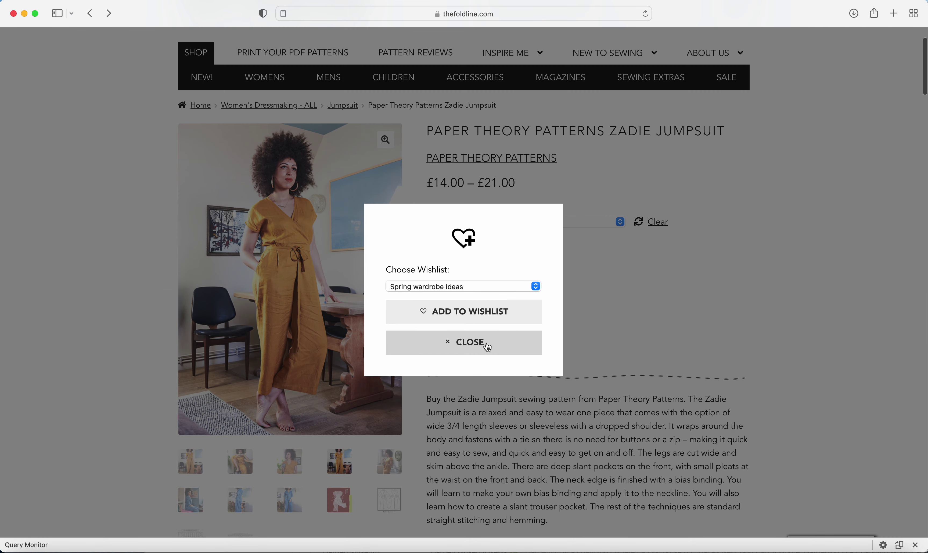
pyautogui.click(487, 346)
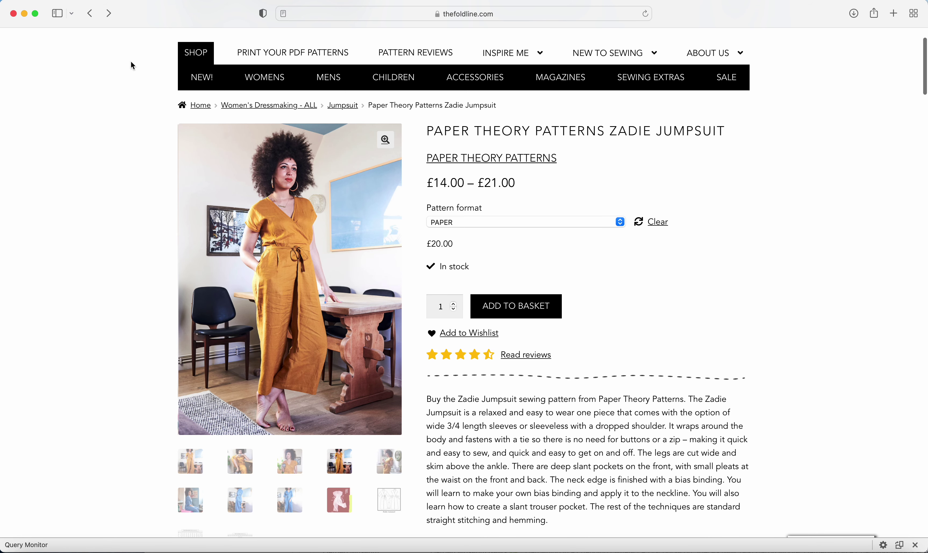
# Step: On Manage Wishlists, select all three lists and save them, leaving all three Public
pyautogui.click(90, 14)
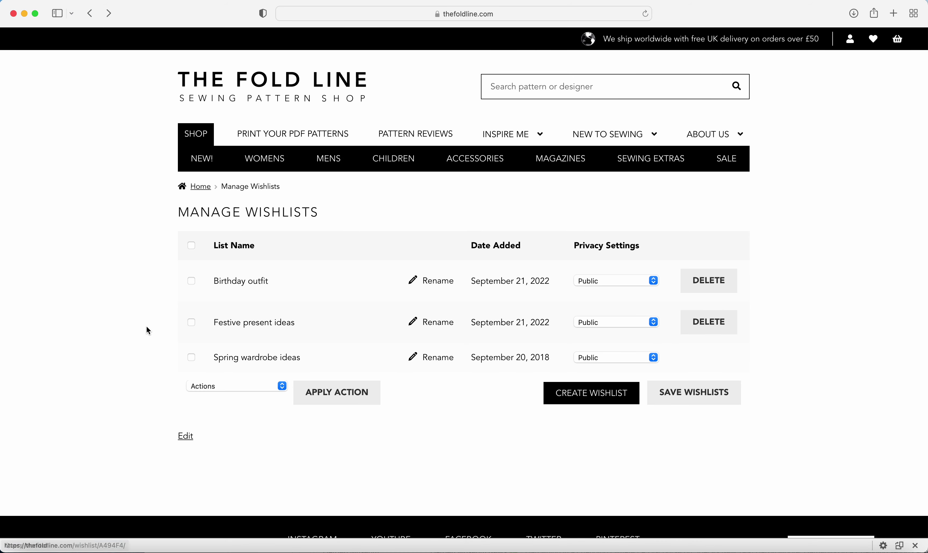
pyautogui.click(192, 246)
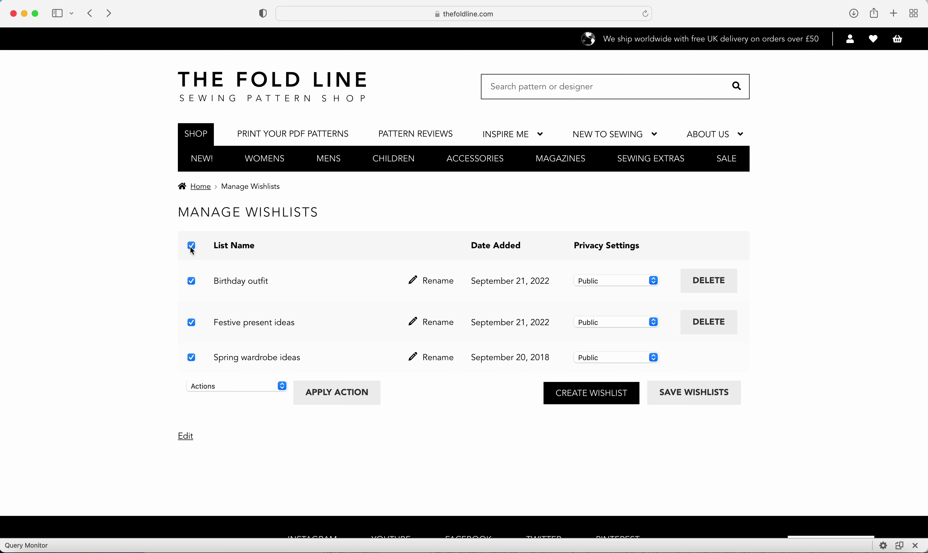
pyautogui.click(253, 386)
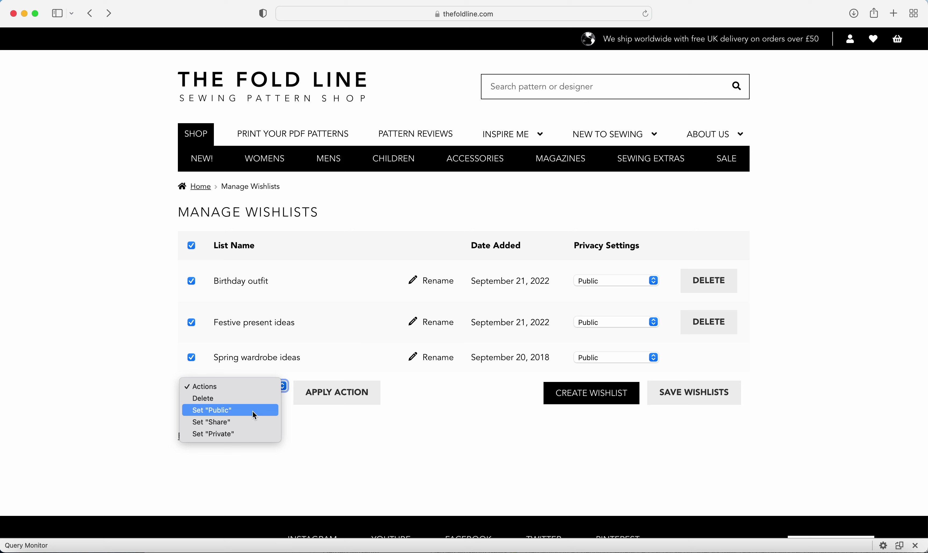
pyautogui.click(396, 489)
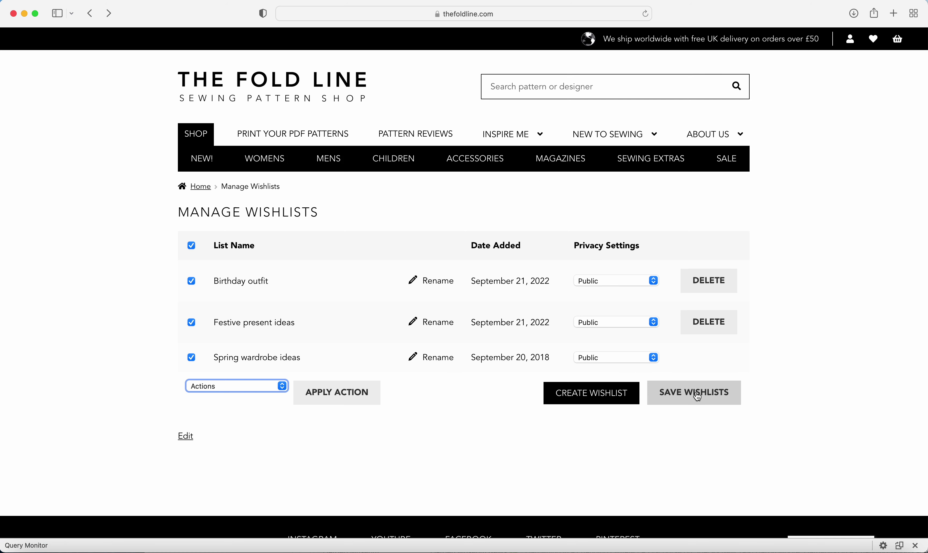
pyautogui.click(517, 463)
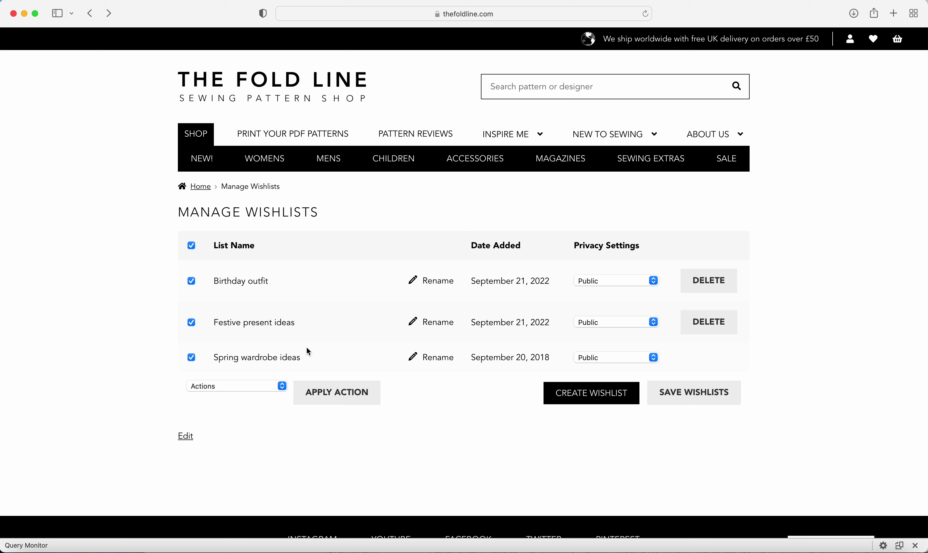
# Step: Open the Festive present ideas wishlist and check its full shareable URL in the address bar
pyautogui.click(260, 324)
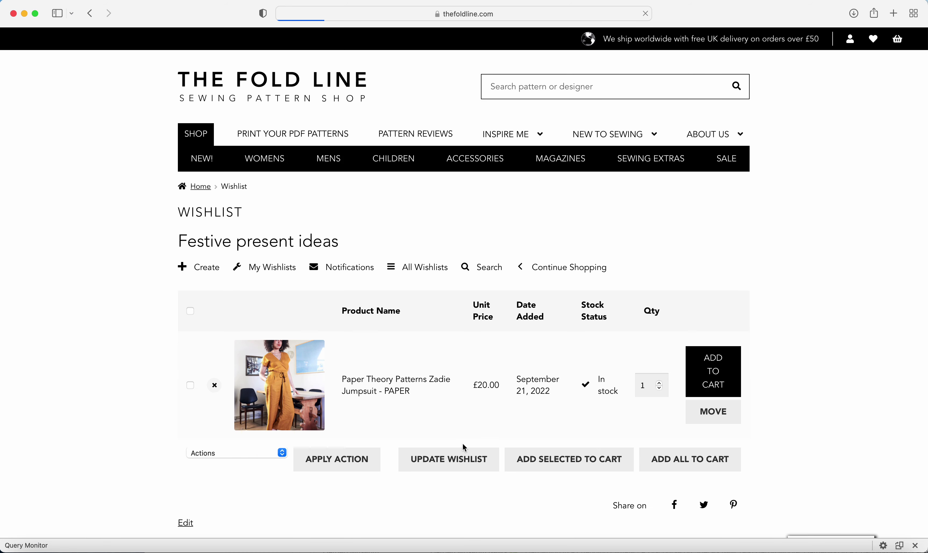
pyautogui.click(401, 15)
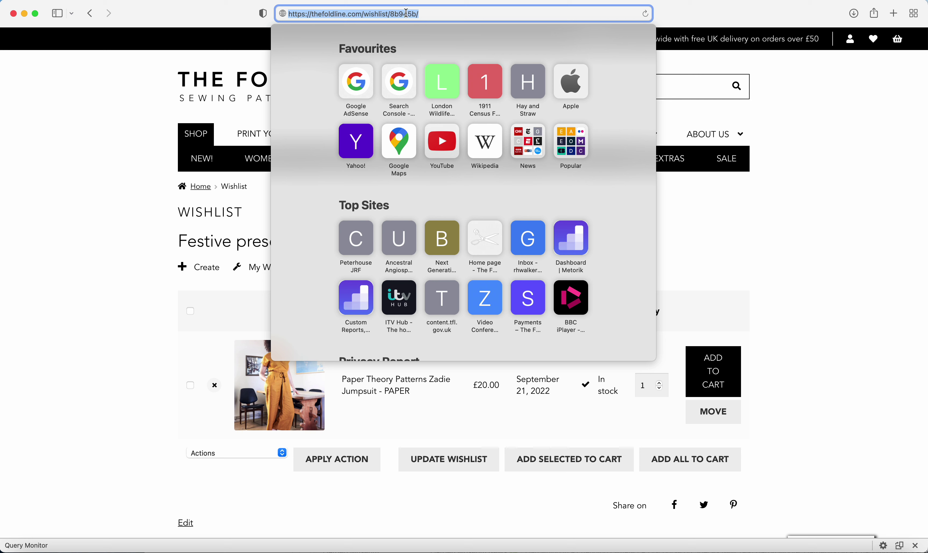
pyautogui.click(457, 15)
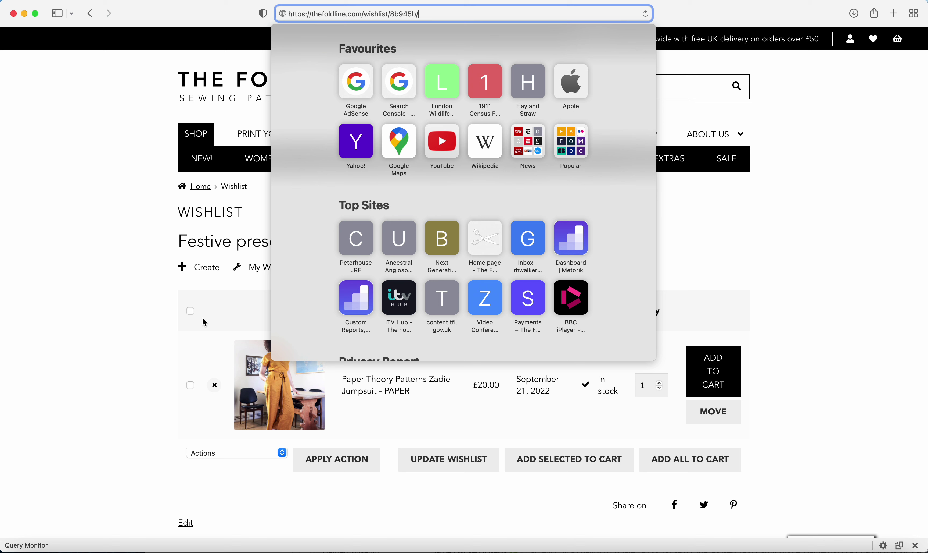
pyautogui.click(140, 397)
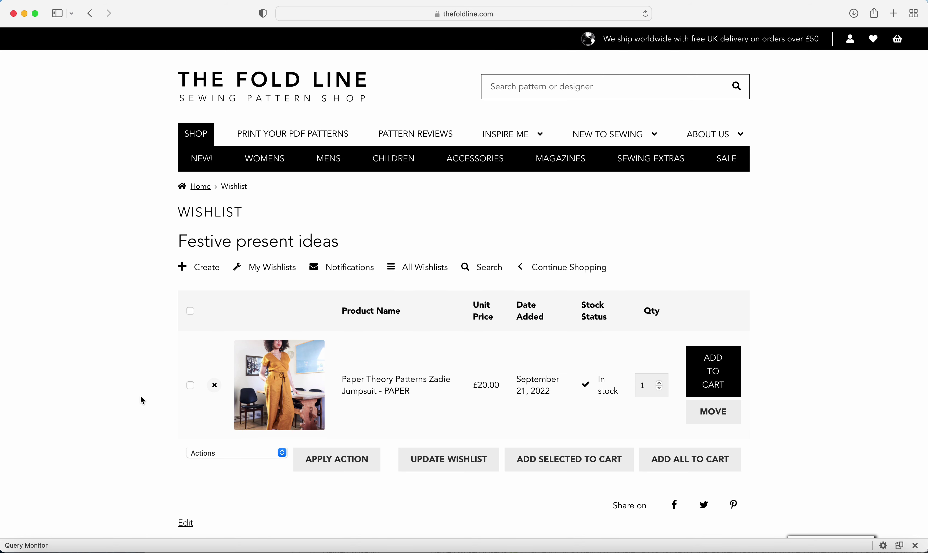